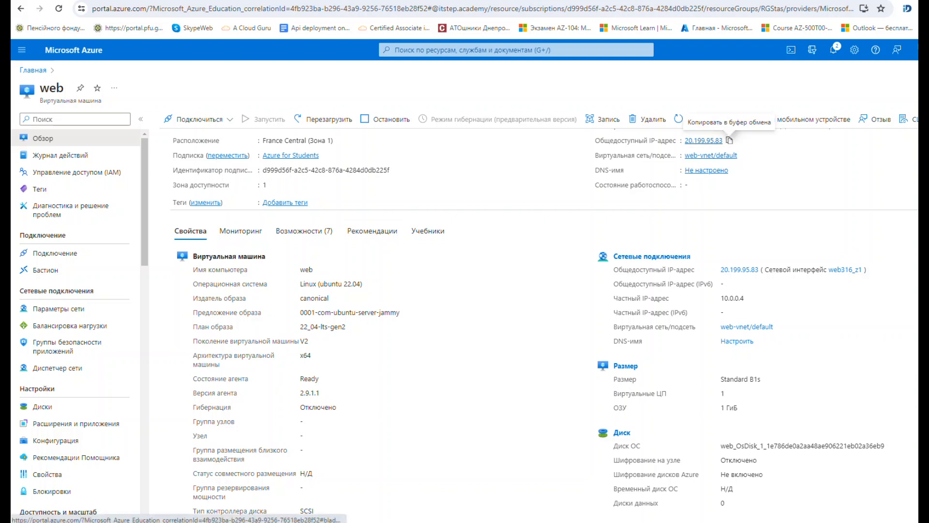
Step: Open the domain registrar site nic.ua in a new browser tab
key(ctrl+Tab)
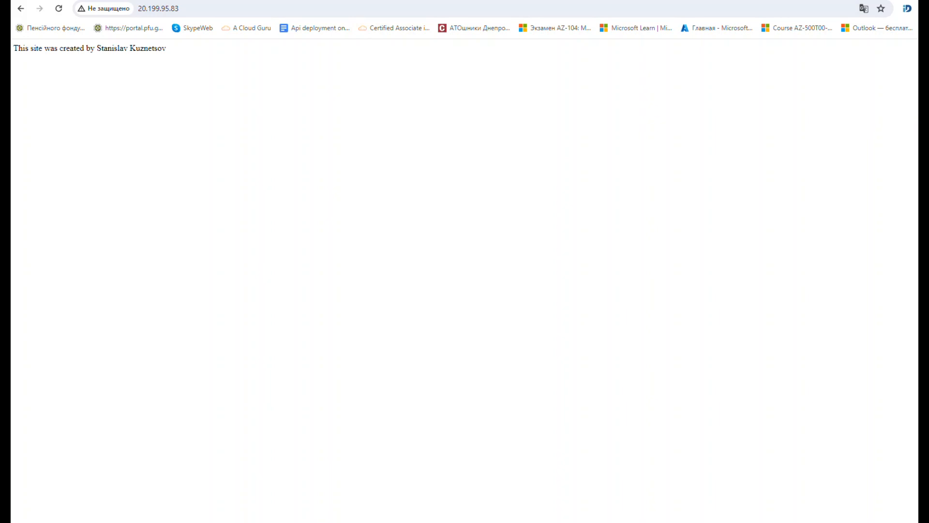
key(ctrl+t)
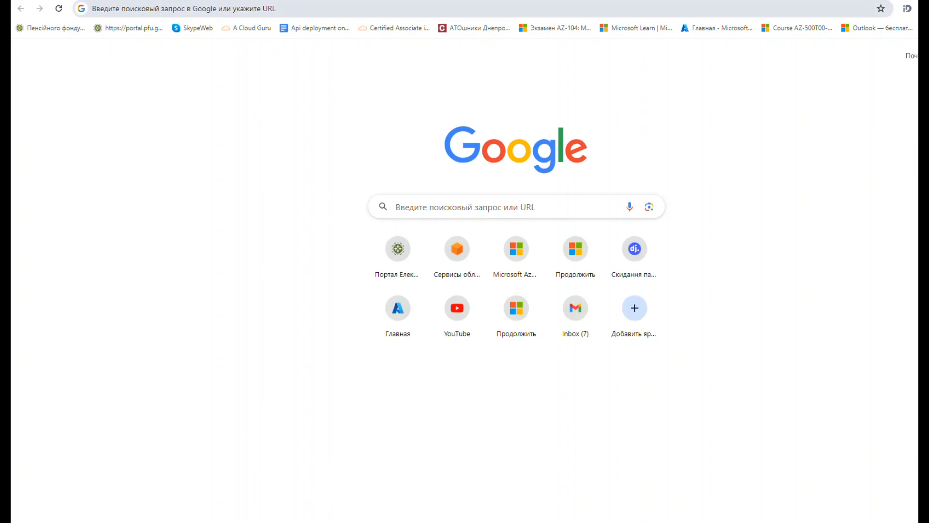
click(99, 8)
text(n)
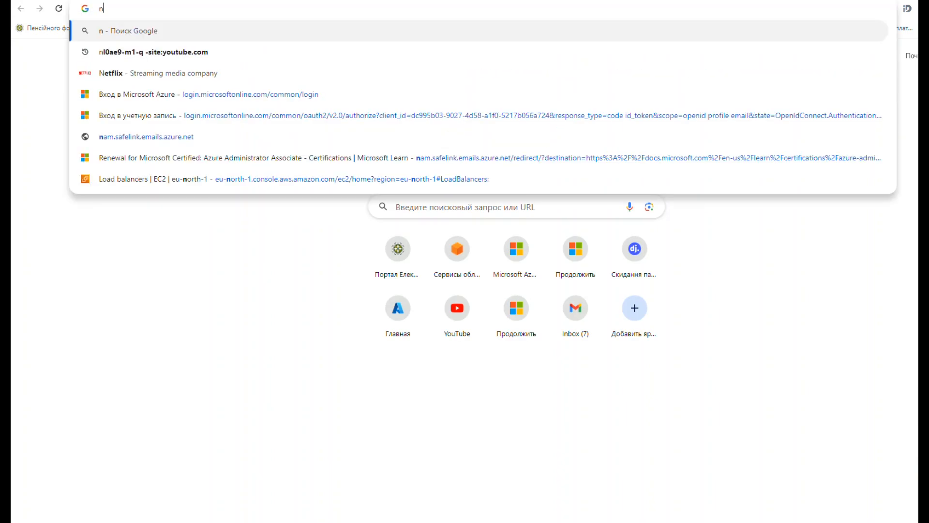
text(ic.ua)
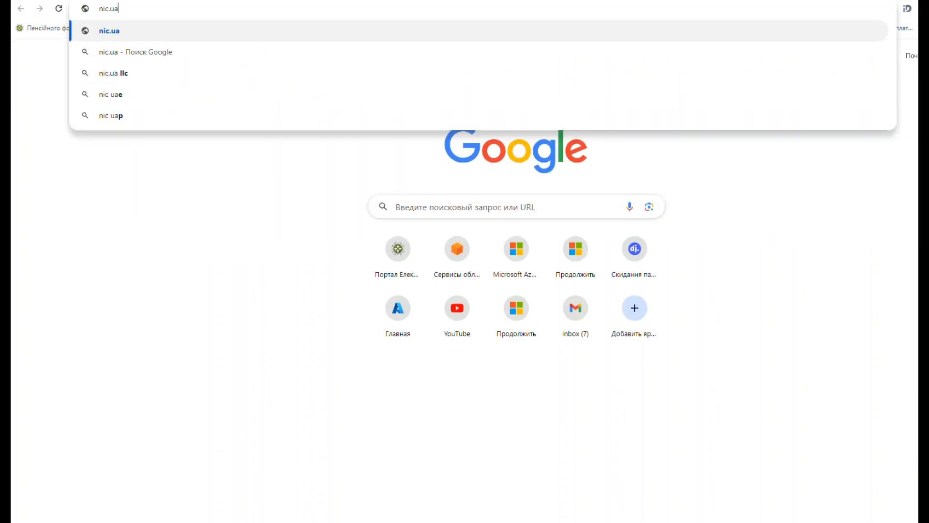
key(Return)
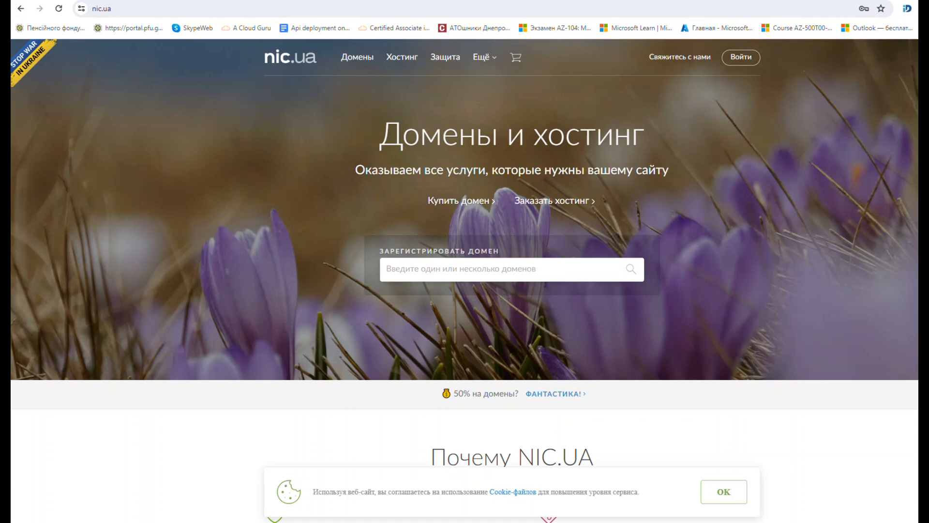
Step: Look up the domain lalala.pp.ua and order its free registration, continuing past the cart
text(lalala)
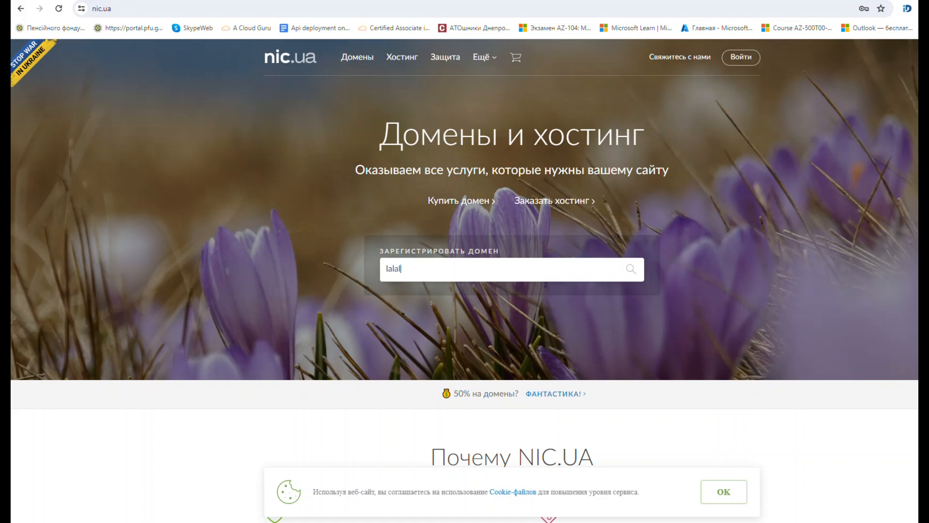
text(.pp.ua)
key(Return)
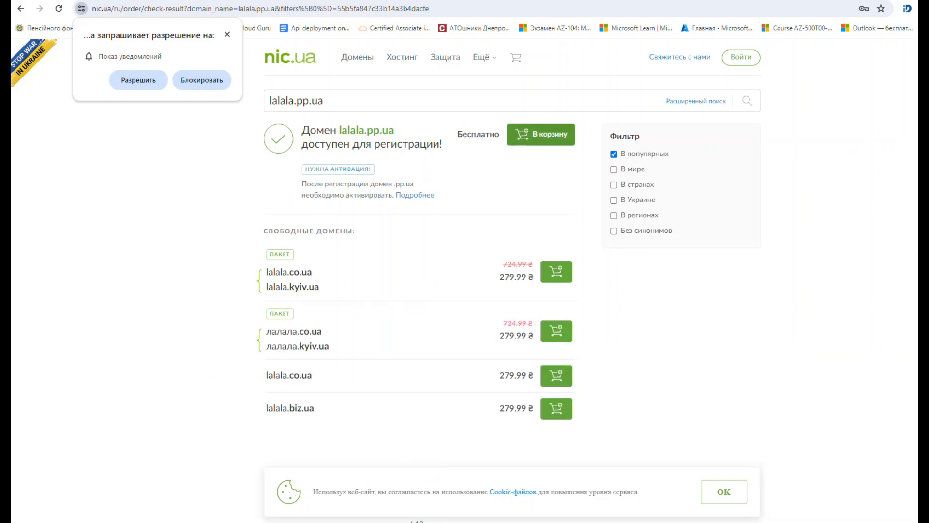
click(541, 135)
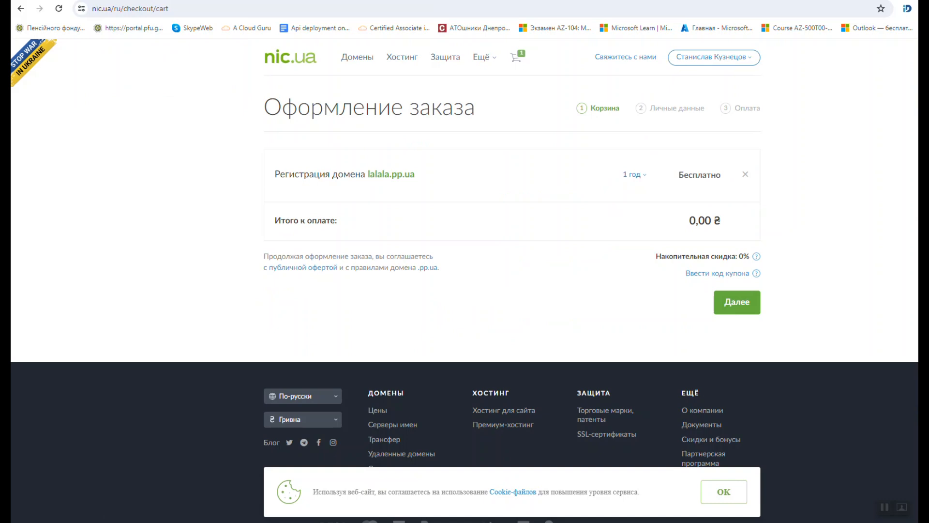
click(737, 302)
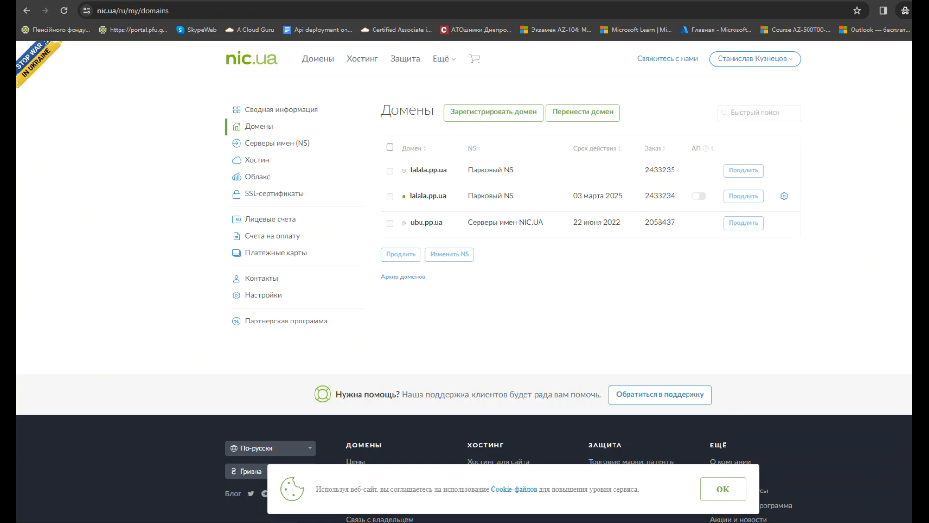
Step: Change the name servers of the active lalala.pp.ua domain to "Серверы имен NIC.UA"
click(428, 196)
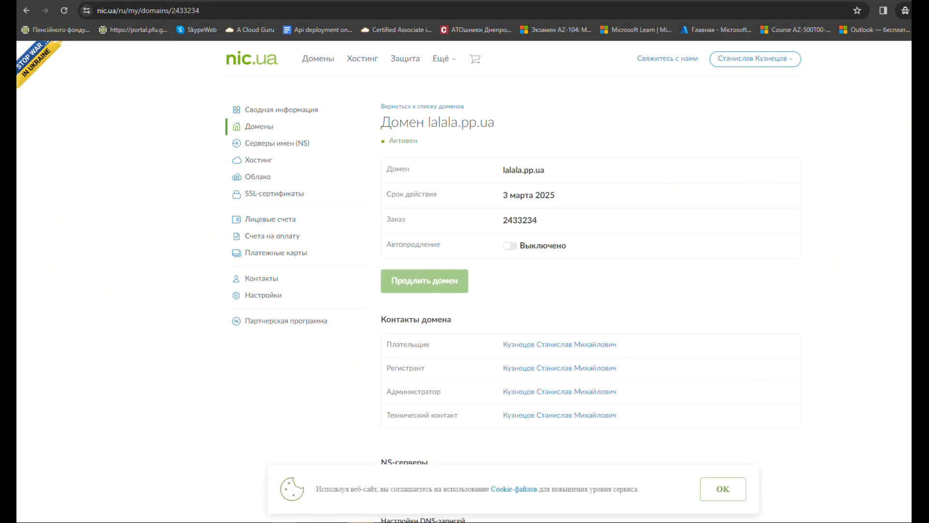
scroll(562, 290, down, 3)
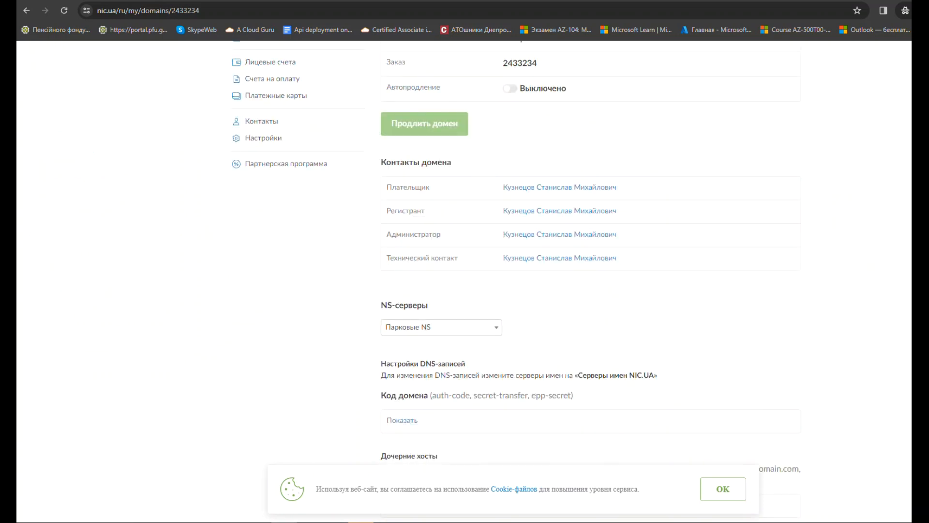
scroll(561, 290, down, 2)
click(441, 223)
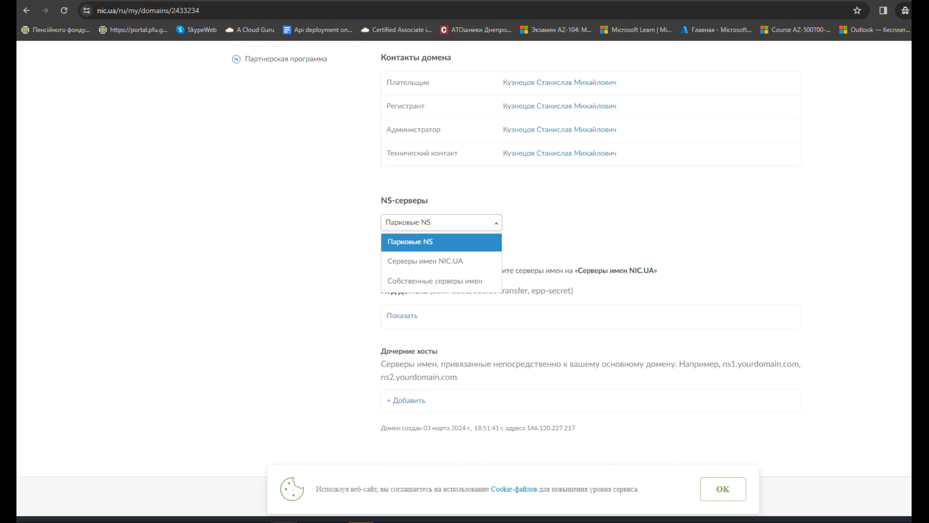
click(425, 261)
click(533, 222)
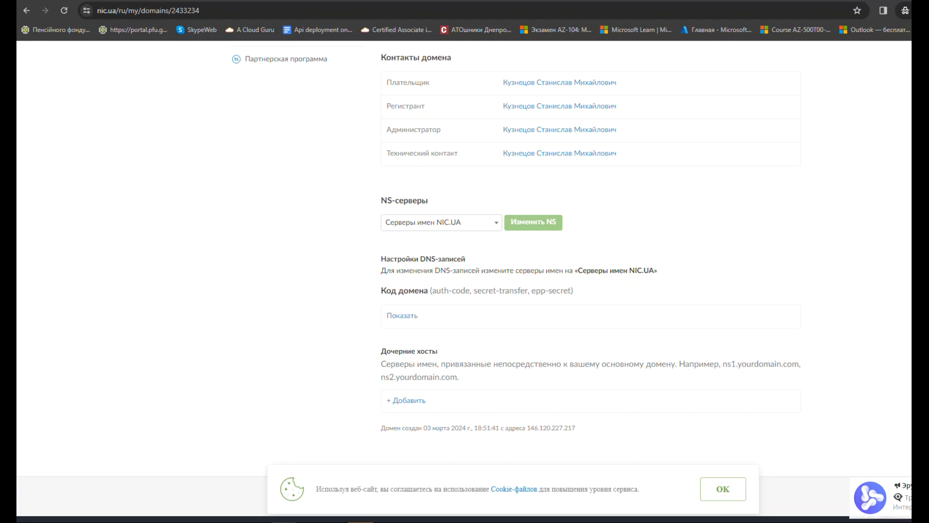
Step: Review the lalala.pp.ua domain page and refresh the domain list to check the name server change
scroll(464, 290, down, 3)
scroll(464, 290, up, 3)
scroll(464, 291, up, 5)
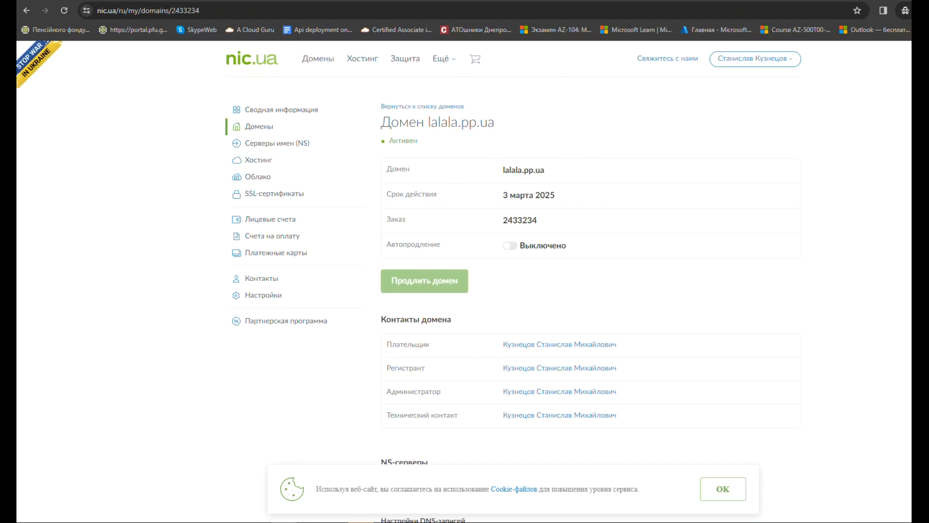
scroll(465, 291, down, 2)
scroll(465, 291, down, 3)
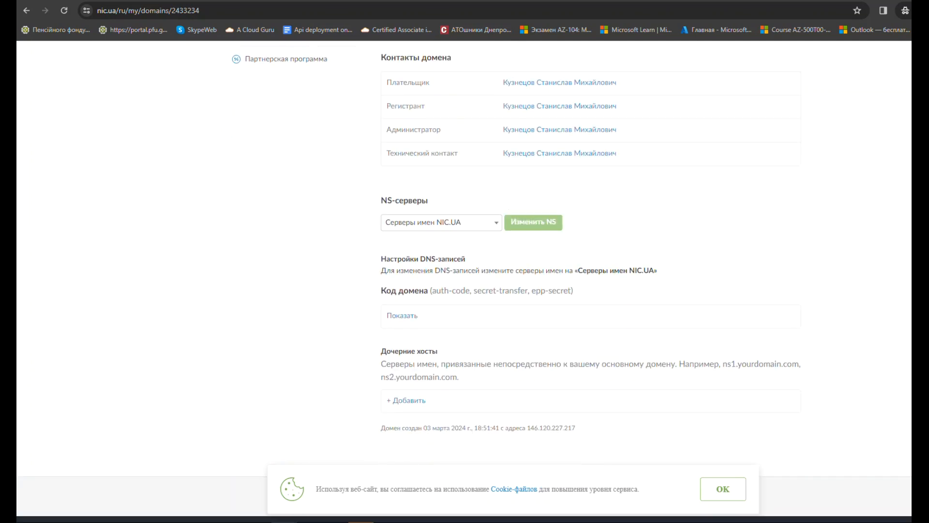
scroll(464, 290, down, 3)
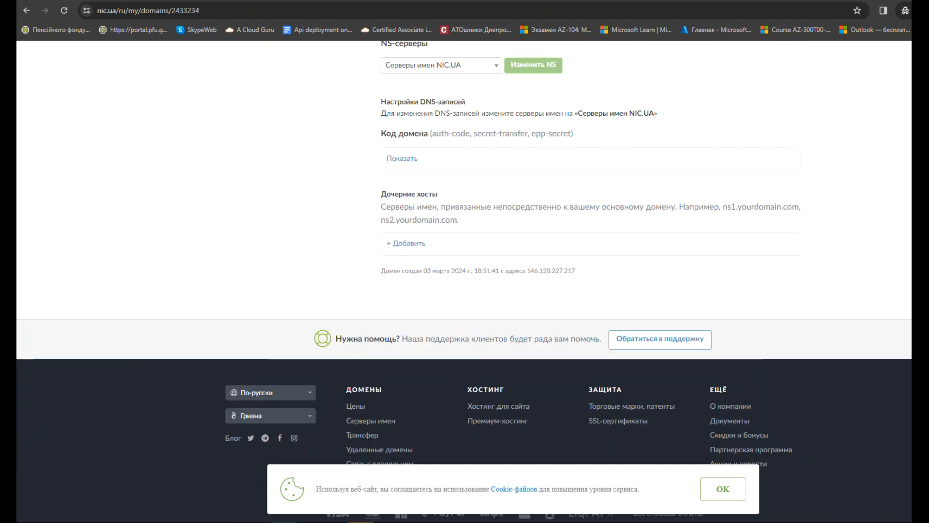
scroll(464, 290, up, 3)
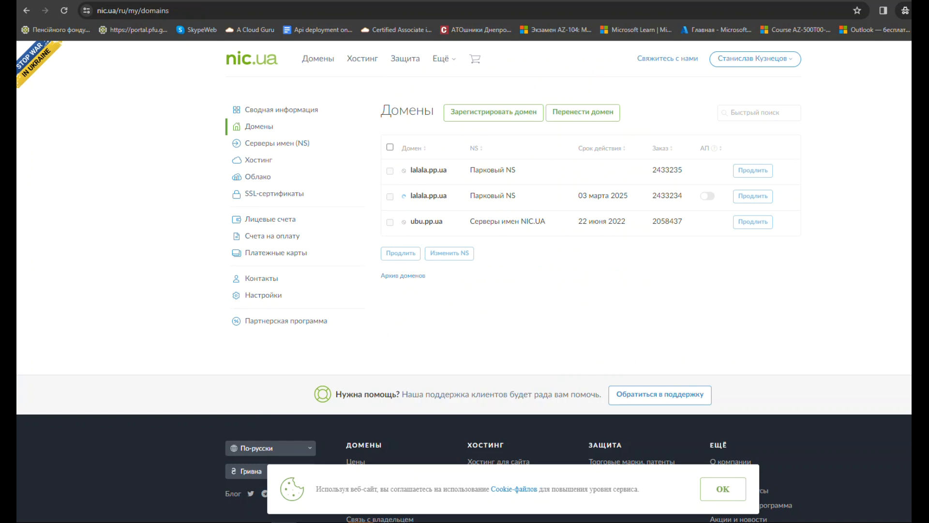
click(64, 10)
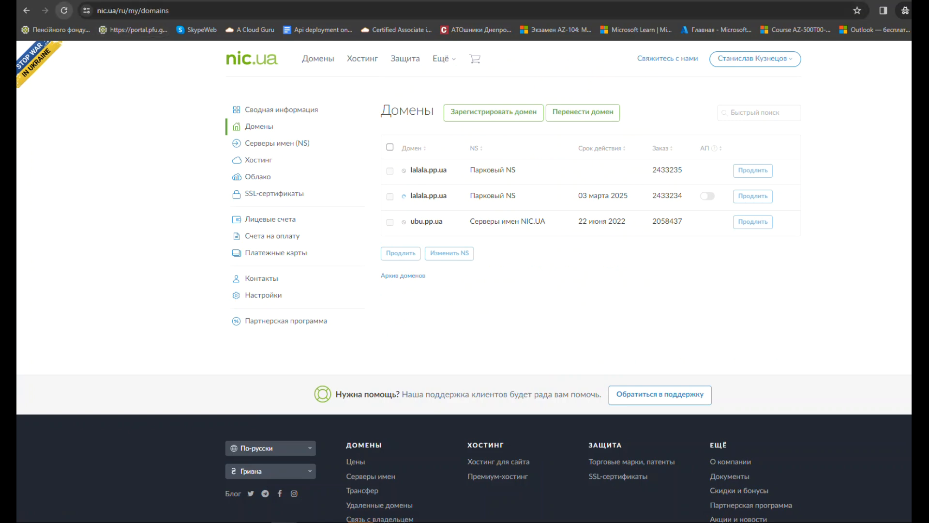
click(64, 10)
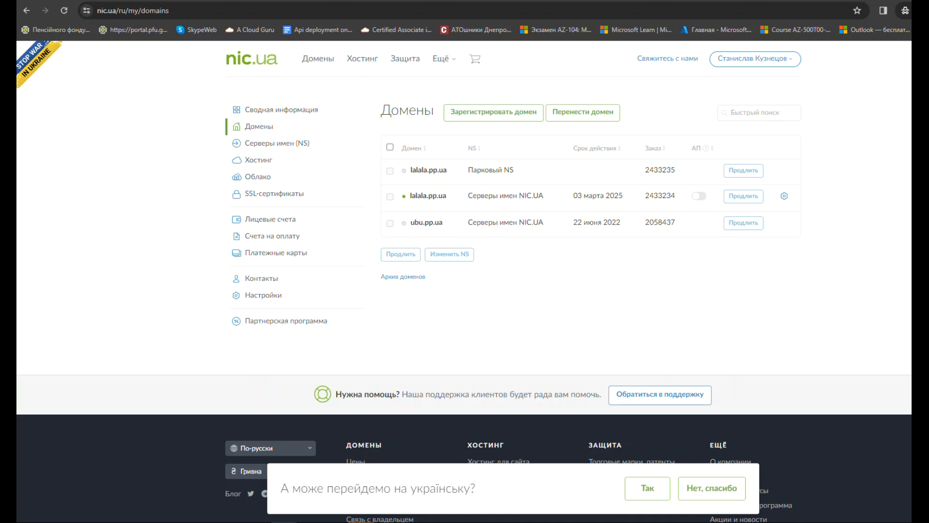
Step: Open the DNS records of the active lalala.pp.ua domain for editing
click(428, 196)
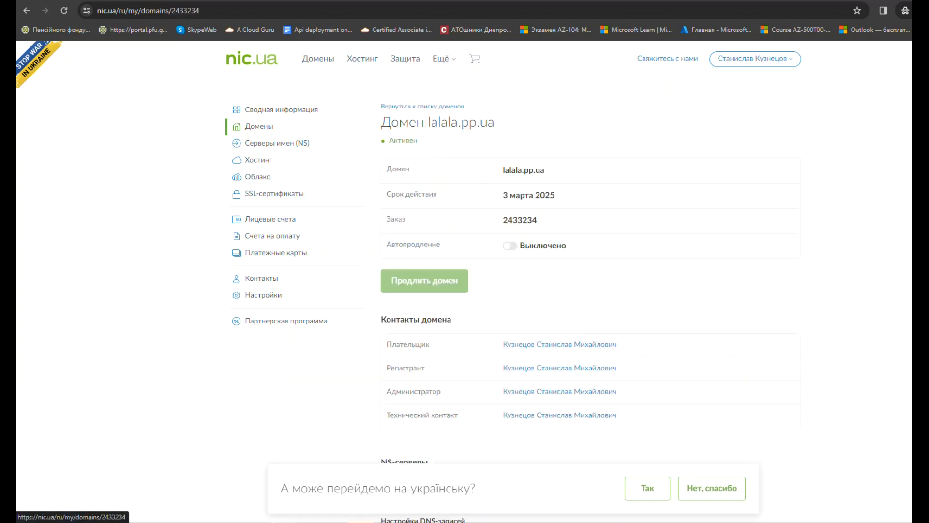
scroll(484, 271, down, 2)
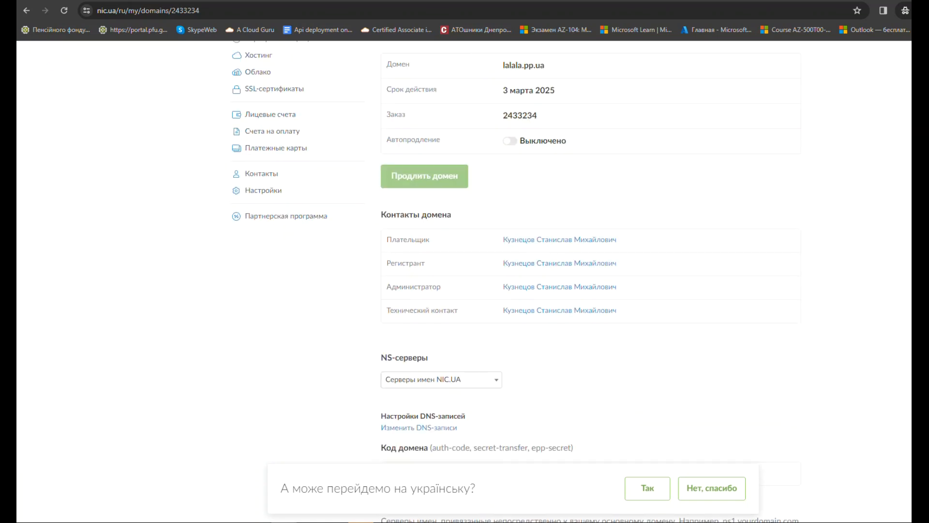
scroll(483, 271, up, 2)
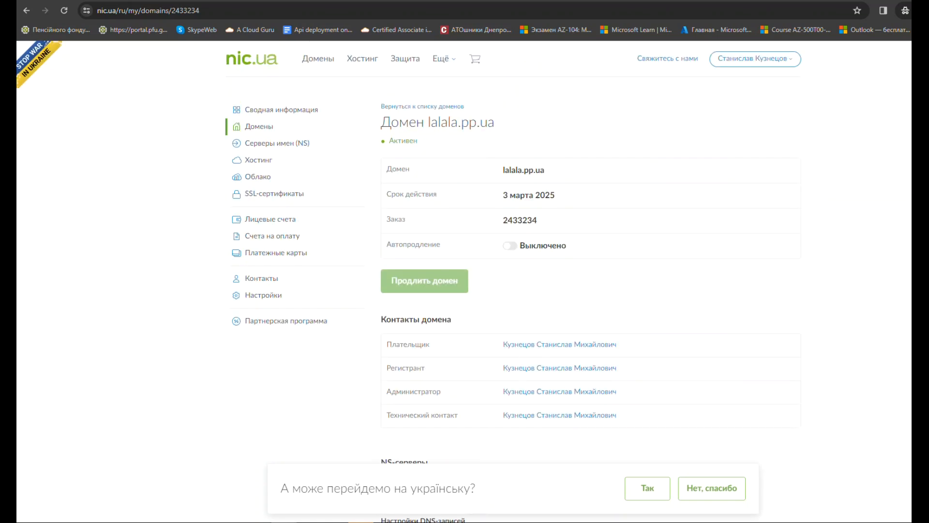
scroll(484, 271, down, 3)
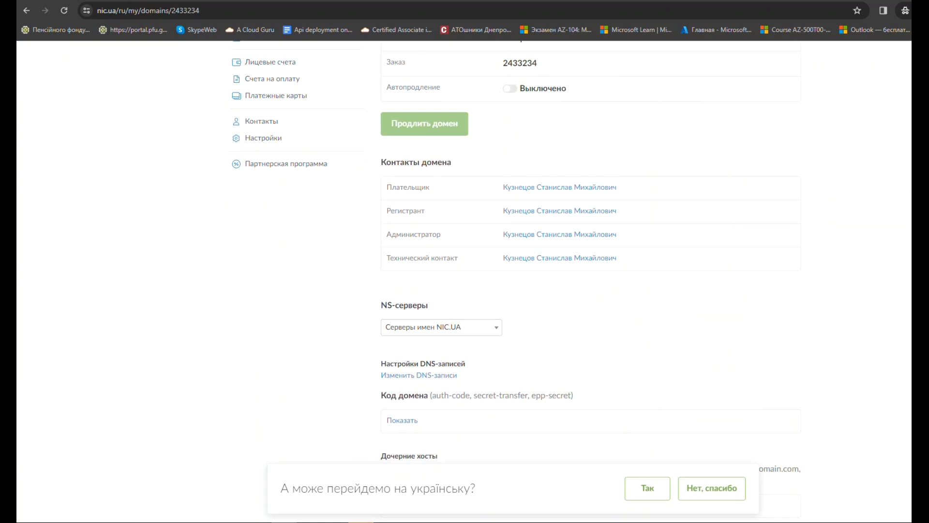
scroll(484, 271, down, 3)
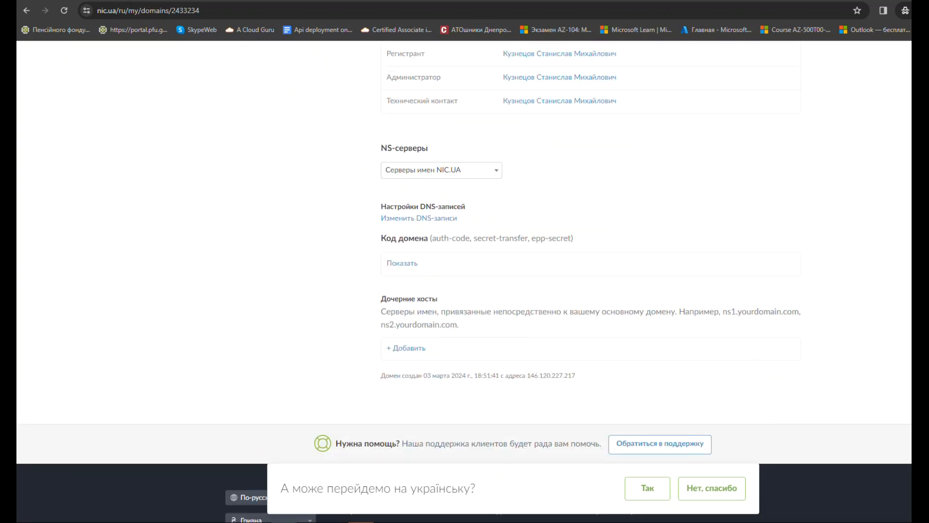
click(419, 218)
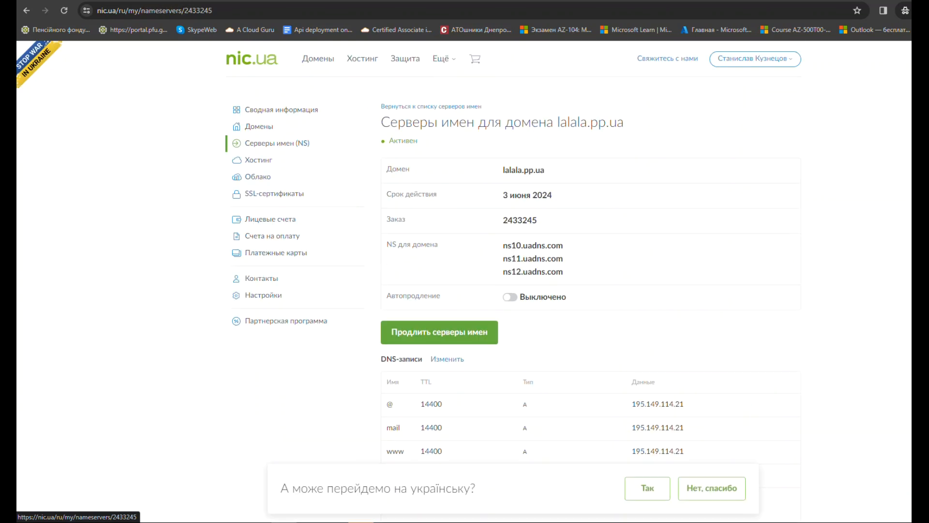
scroll(484, 271, down, 3)
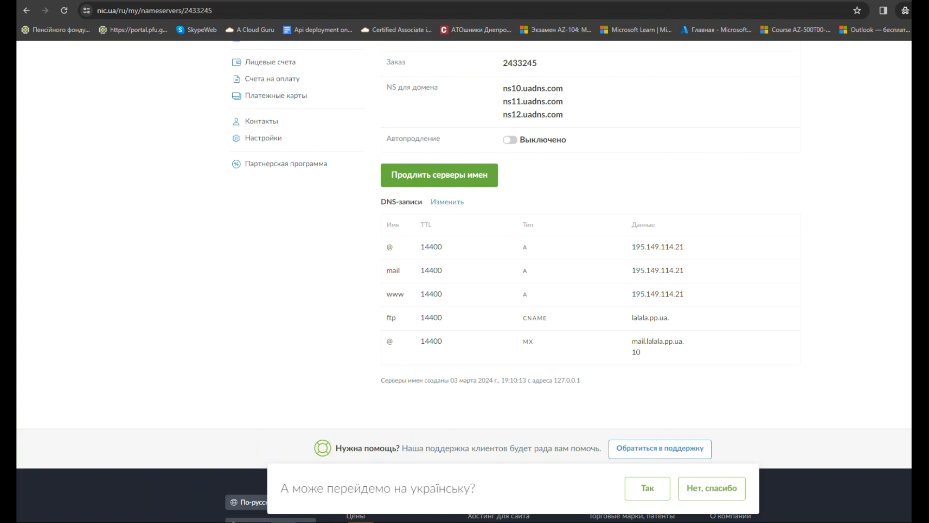
click(447, 202)
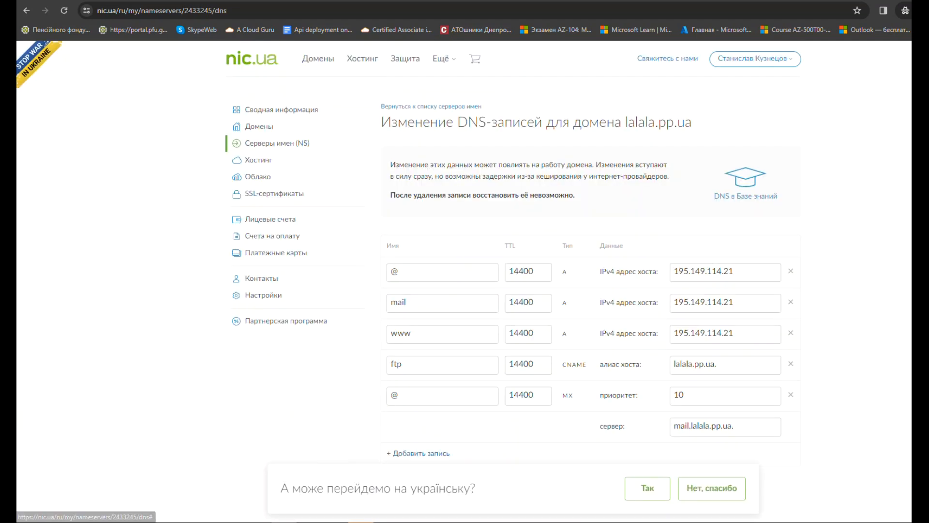
Step: Add a new DNS record named web with type A
click(421, 453)
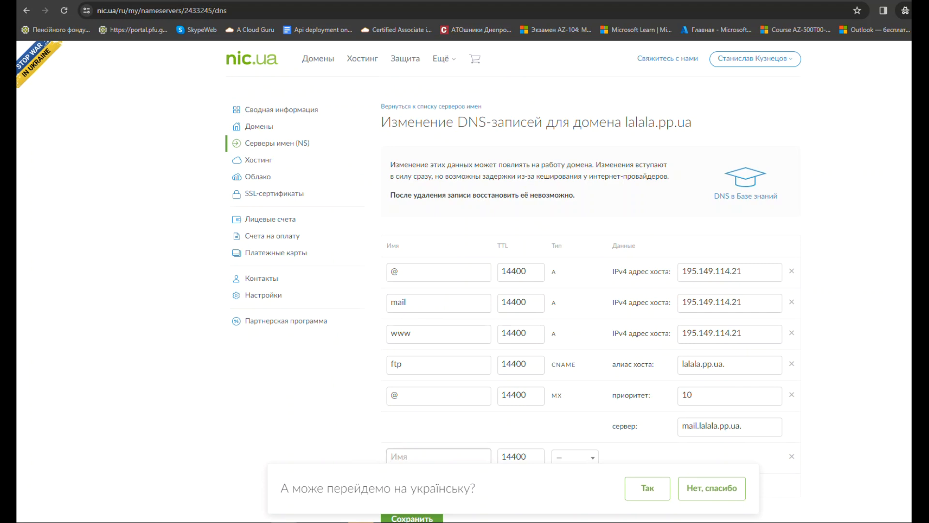
text(web)
scroll(464, 290, down, 1)
click(574, 405)
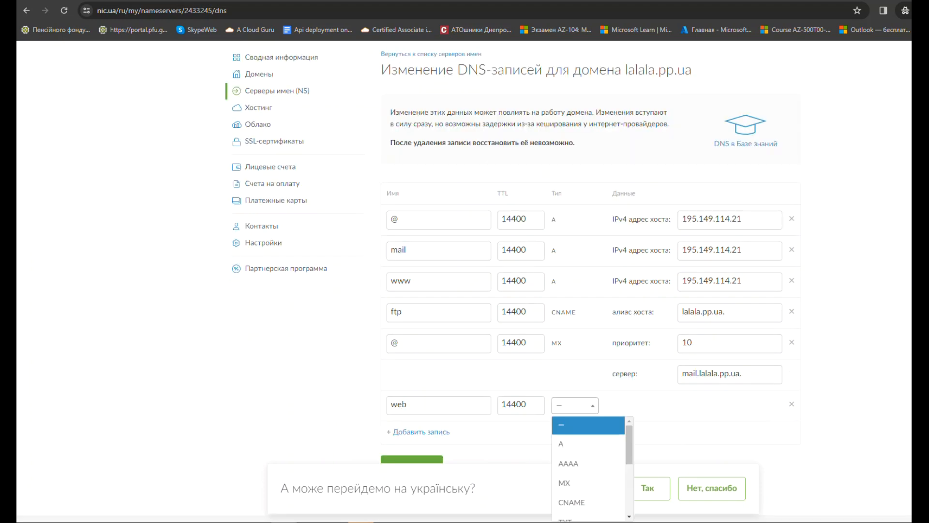
click(588, 444)
click(730, 404)
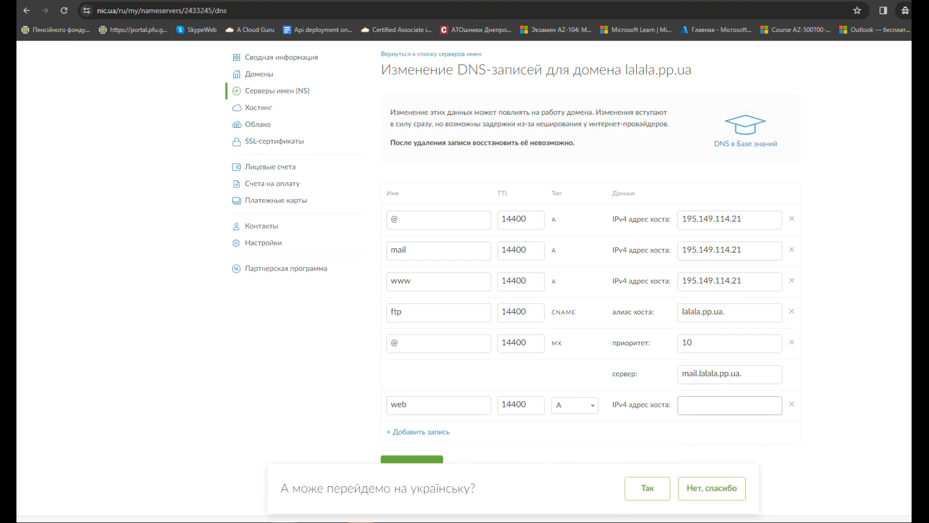
Step: Copy the web virtual machine's public IP from the Azure portal and enter 20.199.95.83 as the web record's IPv4 host address
mouse_move(285, 521)
click(226, 491)
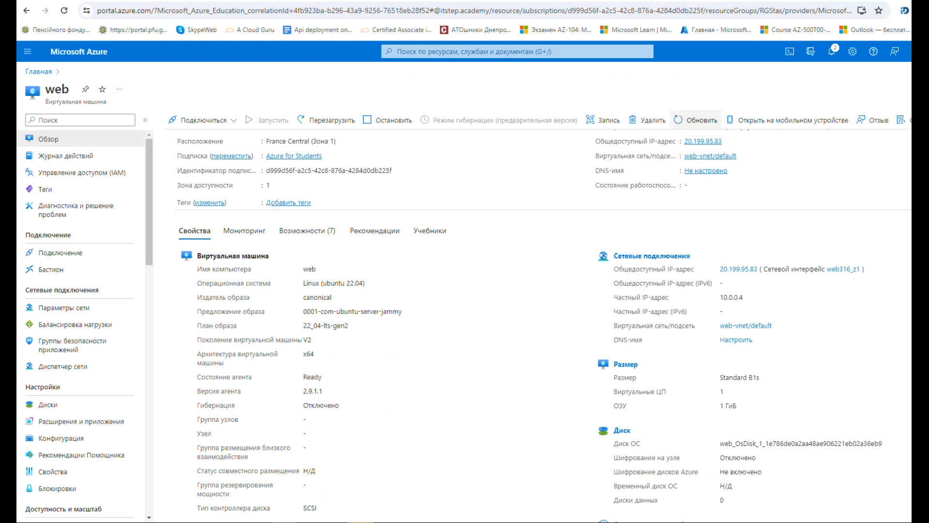
click(728, 141)
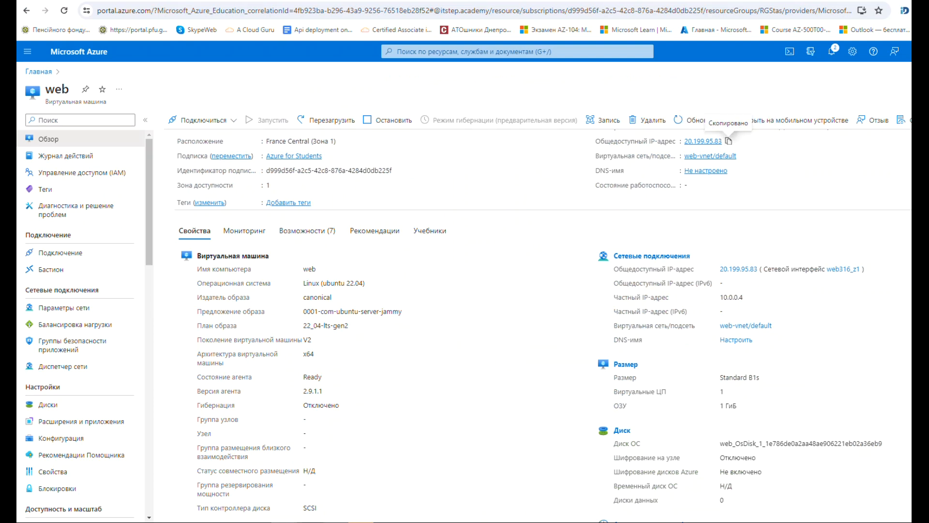
mouse_move(360, 520)
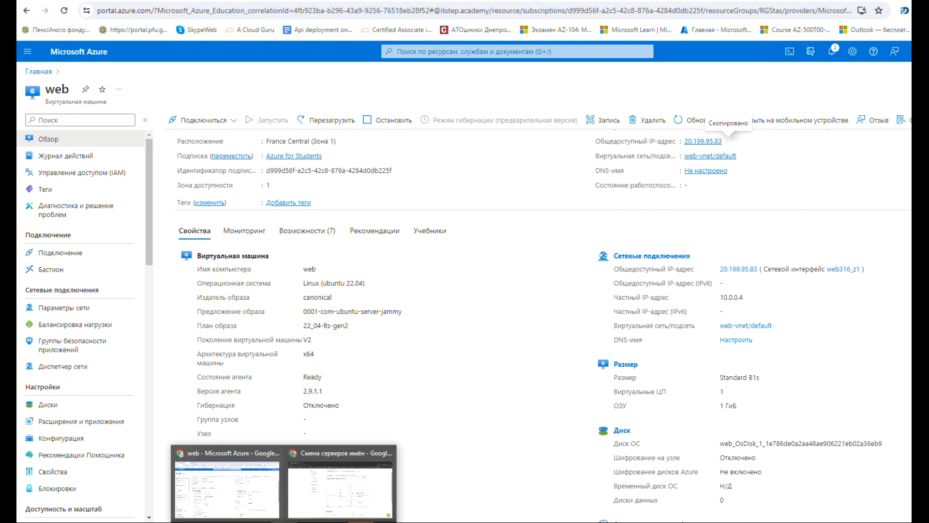
click(338, 479)
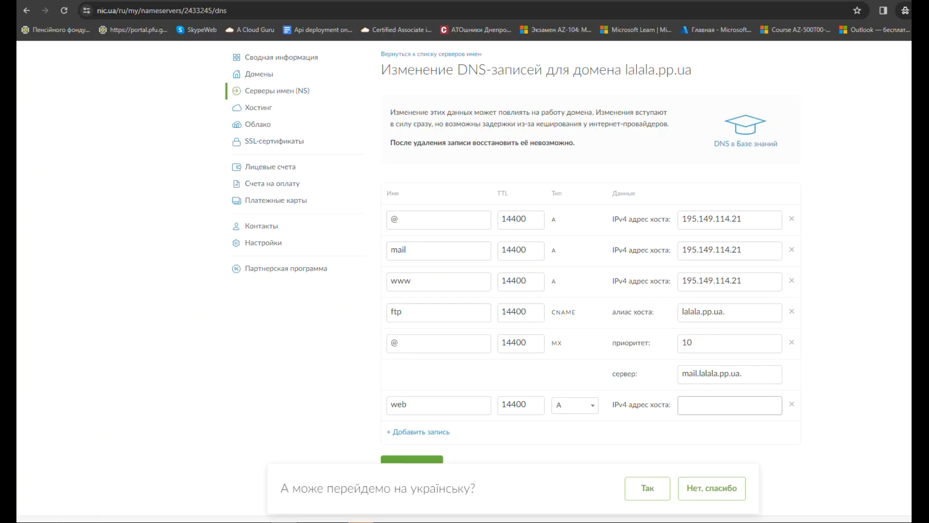
key(ctrl+v)
scroll(464, 280, down, 2)
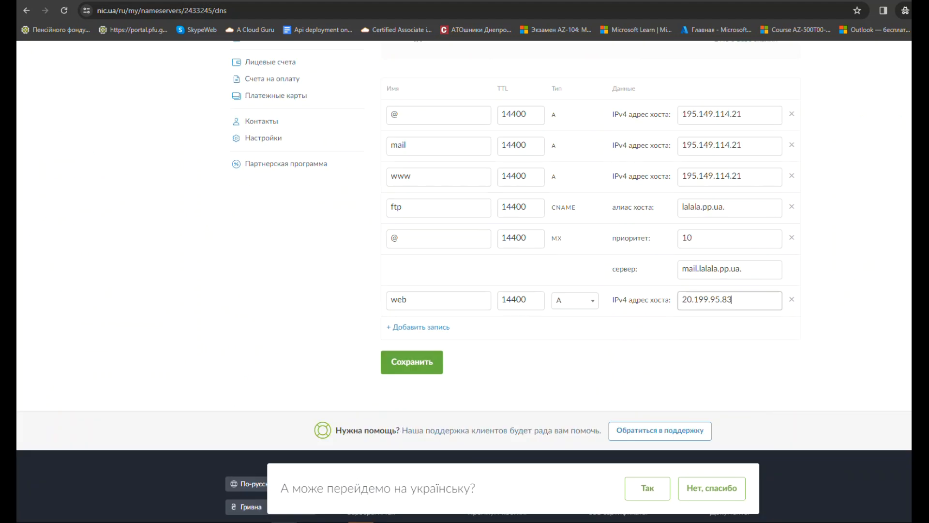
Step: Save the edited DNS records of lalala.pp.ua and review the saved record list
click(412, 362)
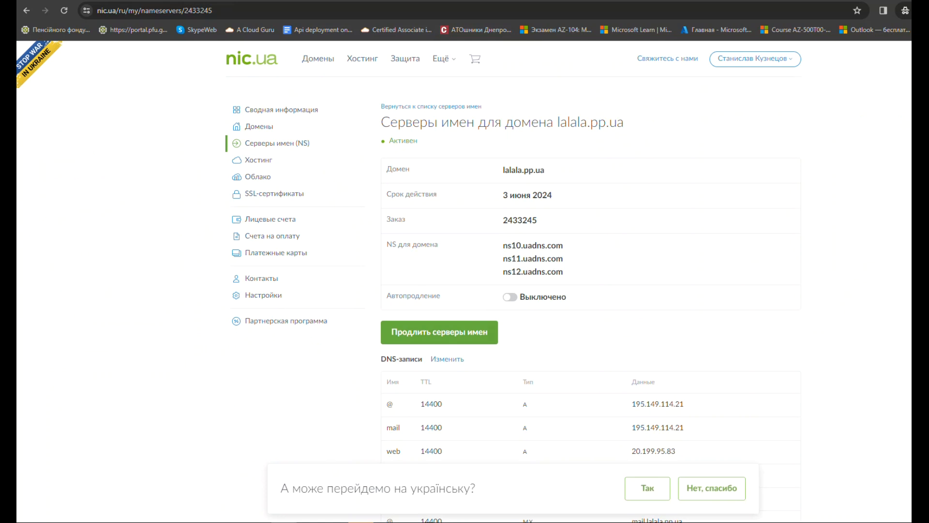
scroll(465, 281, down, 5)
scroll(465, 281, up, 5)
Step: Switch to Command Prompt and ping web.lalala.pp.ua to test the new DNS record
key(super)
text(cmd)
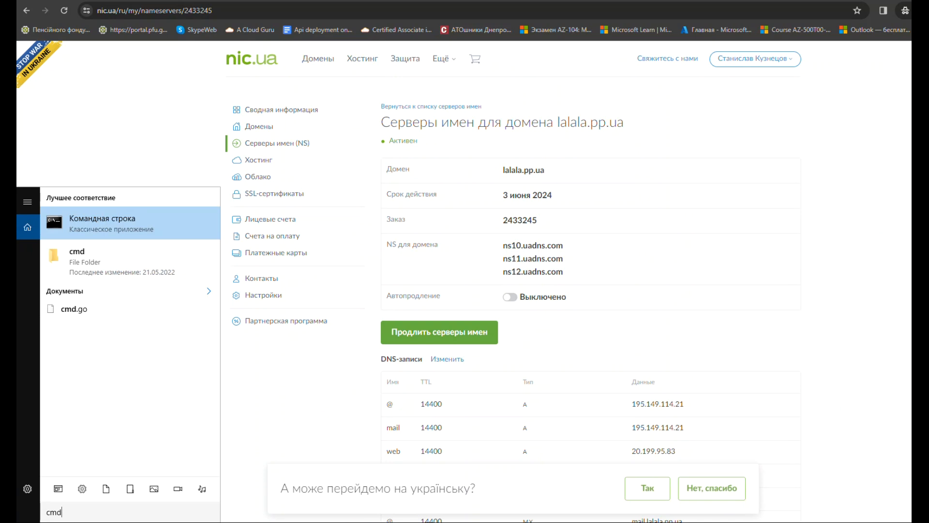
key(Return)
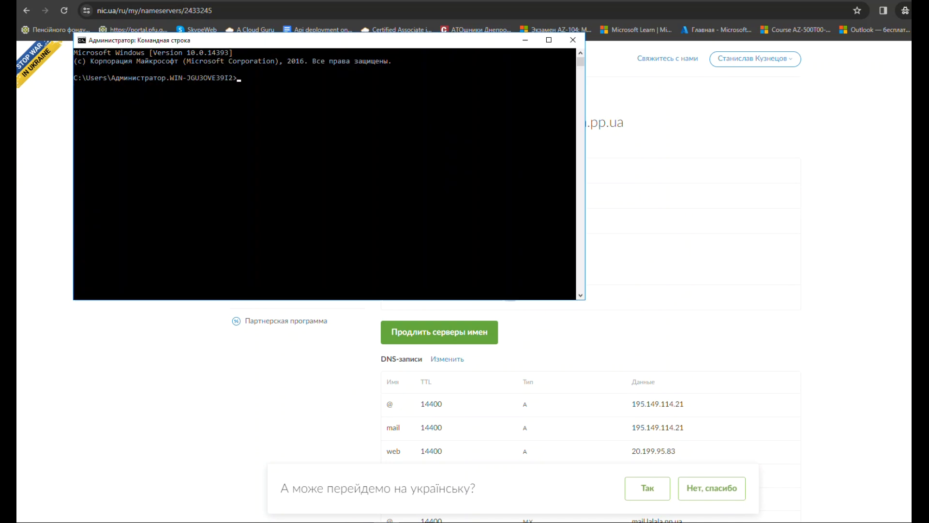
drag(253, 41, 227, 143)
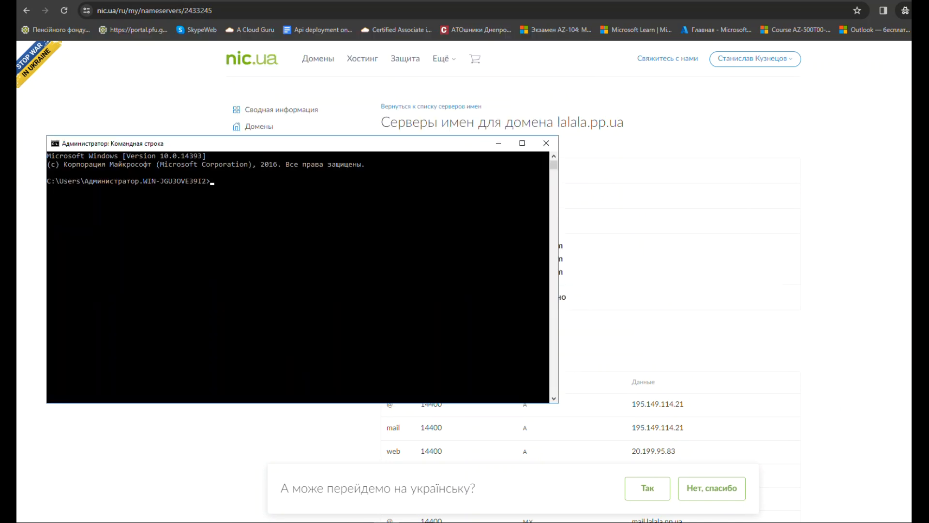
text(ping web.lalala.pp.ua)
key(Return)
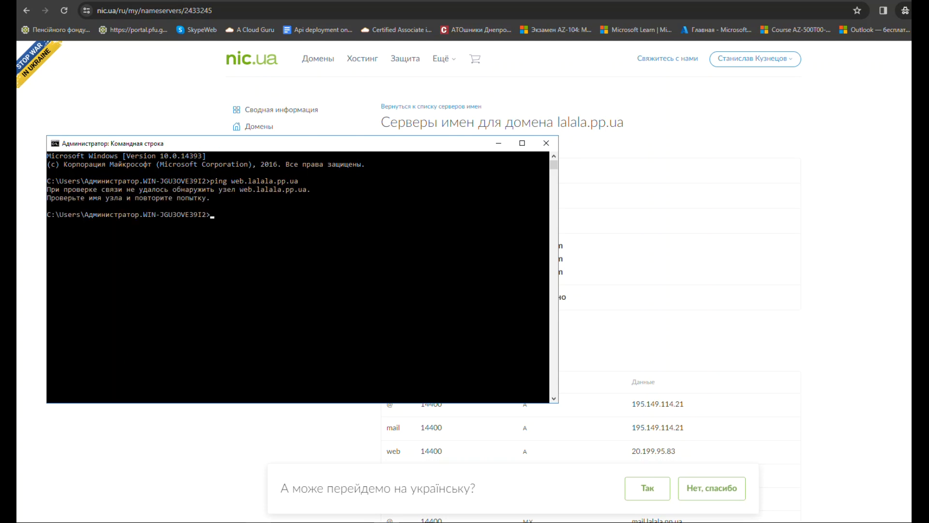
Step: Return to nic.ua in Chrome, reopen the active lalala.pp.ua domain's name server page and check its DNS records
click(286, 522)
click(227, 485)
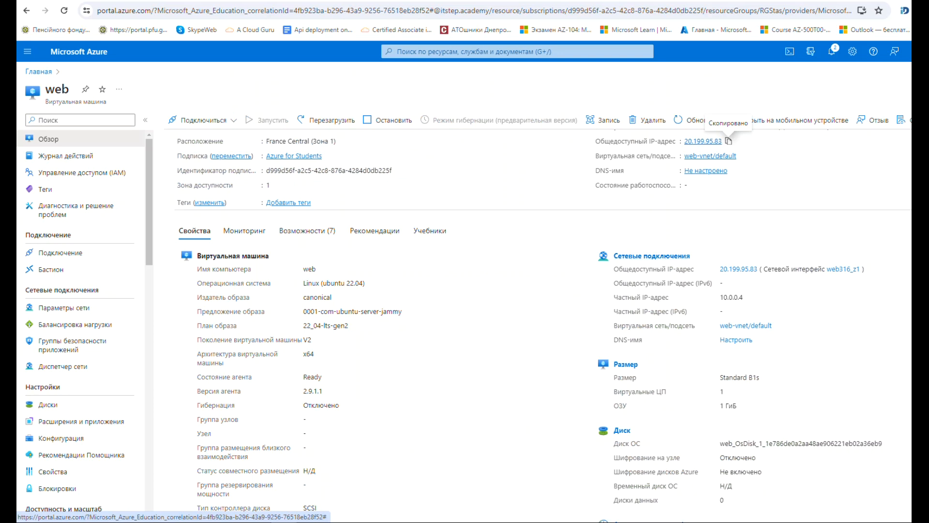
mouse_move(285, 522)
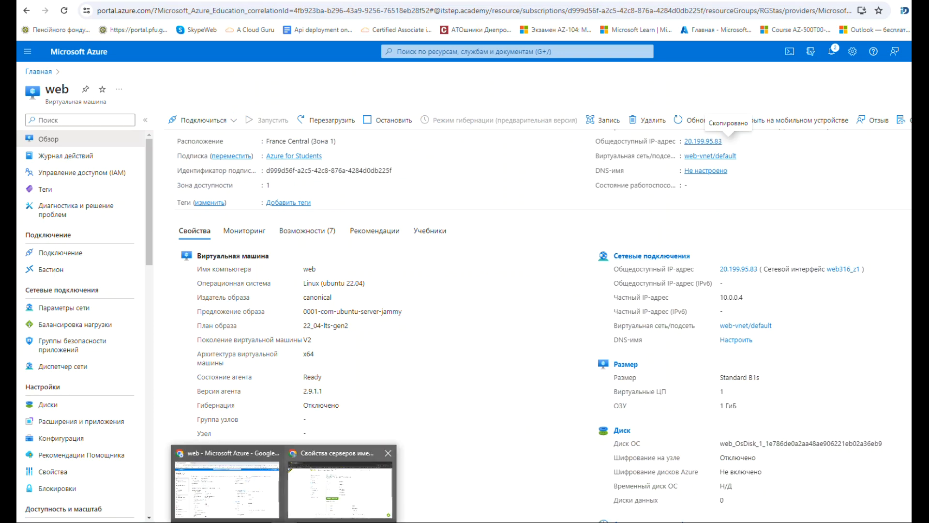
click(338, 490)
click(259, 126)
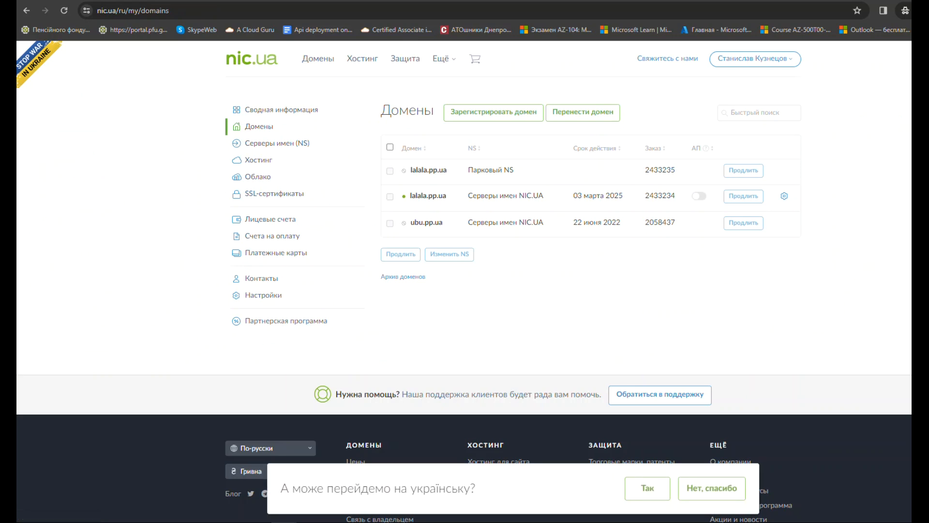
click(784, 196)
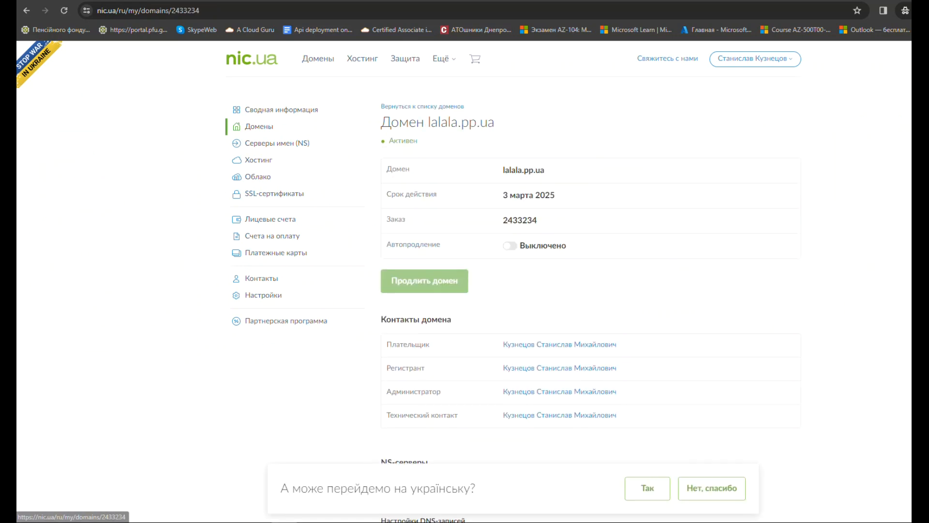
scroll(590, 281, down, 2)
scroll(590, 280, down, 4)
click(419, 218)
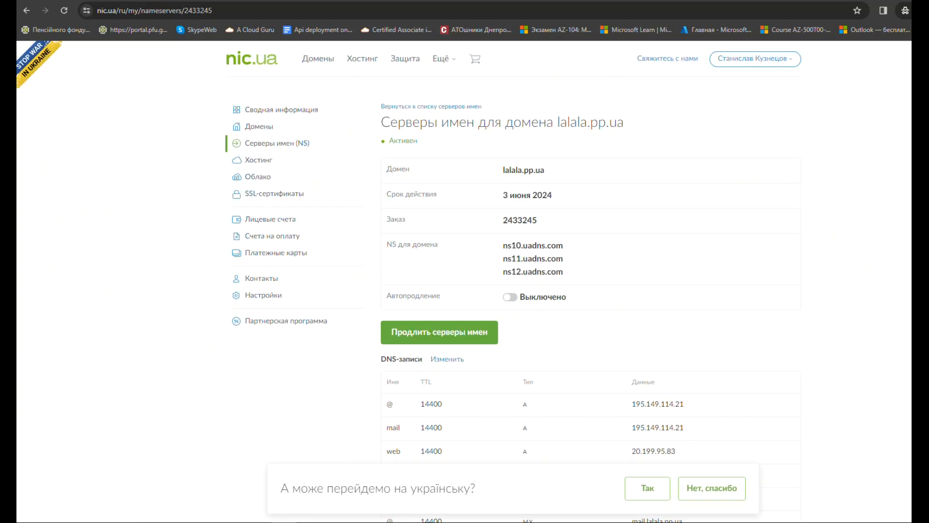
scroll(590, 281, down, 2)
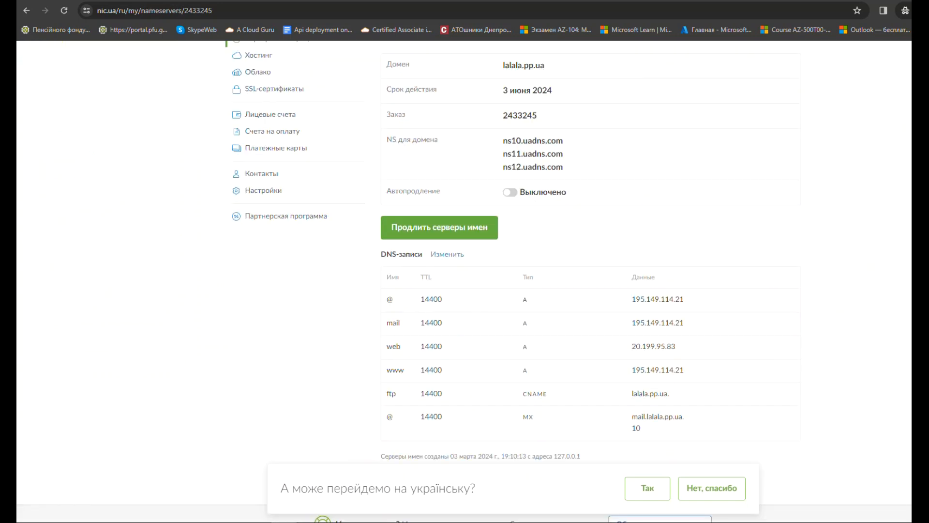
scroll(591, 281, down, 2)
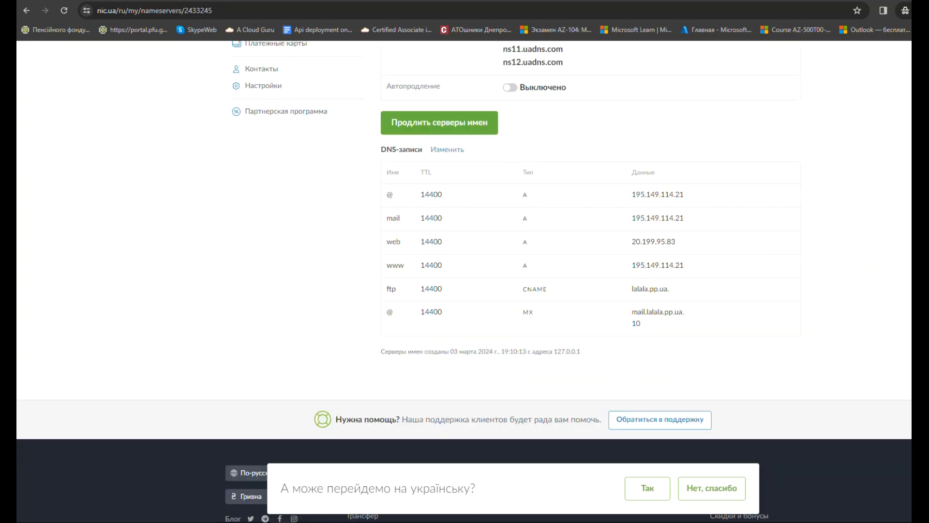
Step: Switch back to Command Prompt and repeat the ping of web.lalala.pp.ua twice
key(alt+Tab)
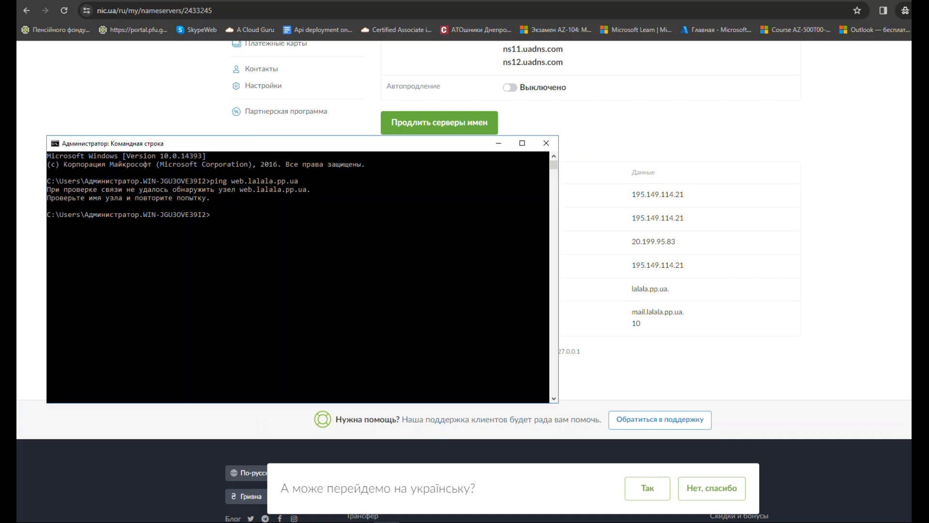
key(Up)
key(Return)
key(Up)
key(Return)
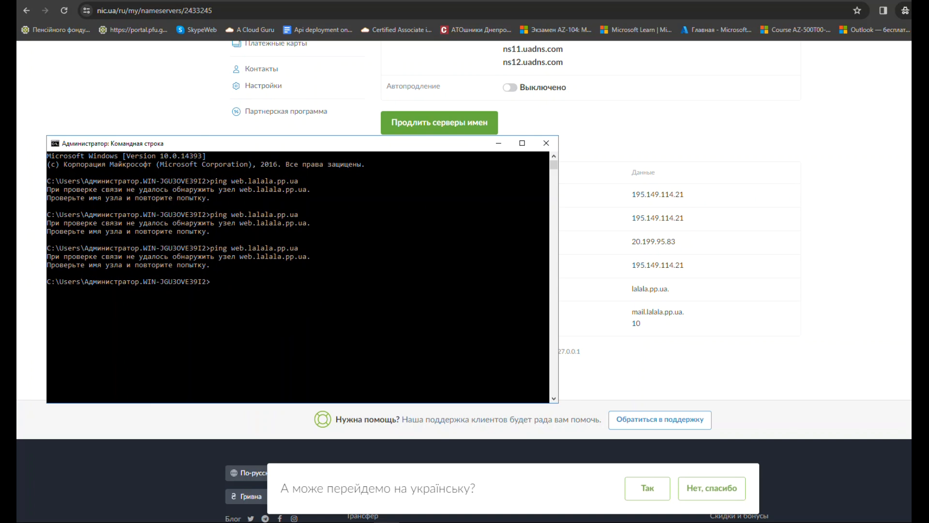
Step: Run ping web.lalala.pp.ua once more in Command Prompt and interrupt it after the first replies
click(362, 521)
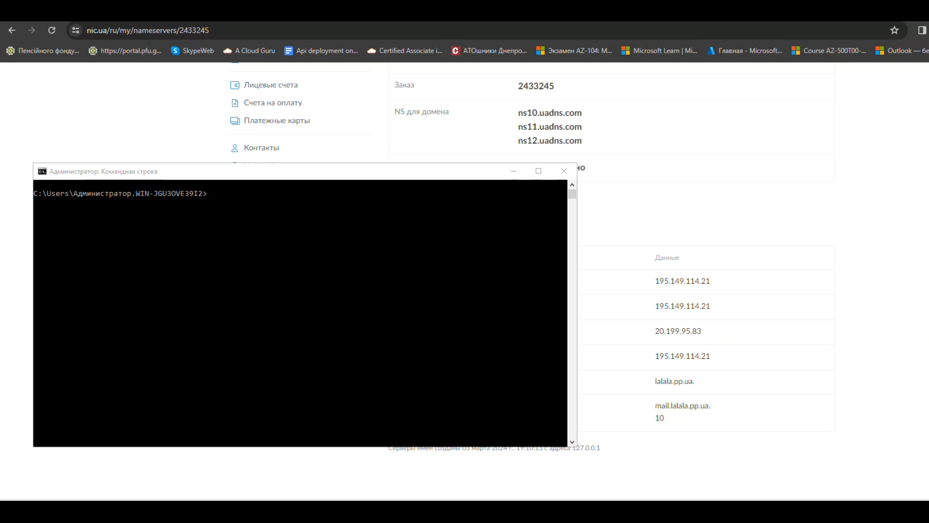
click(209, 194)
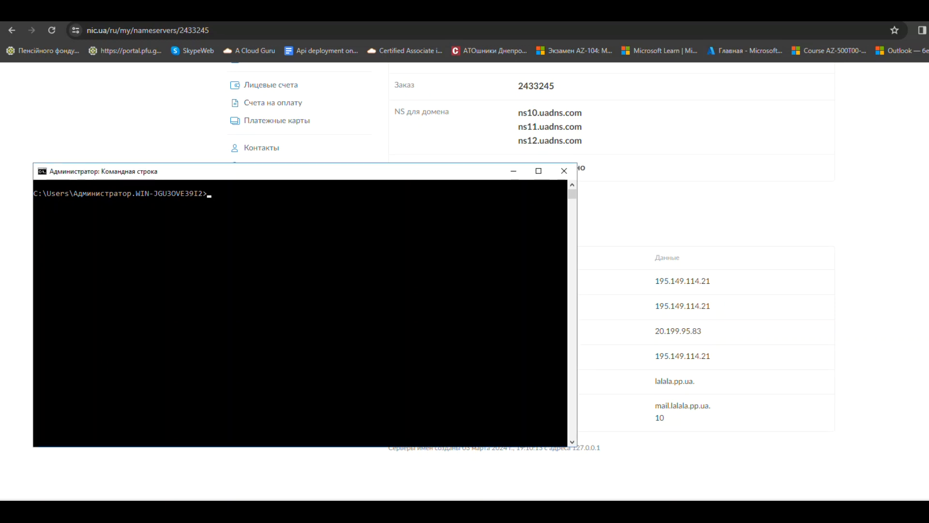
drag(288, 174, 343, 172)
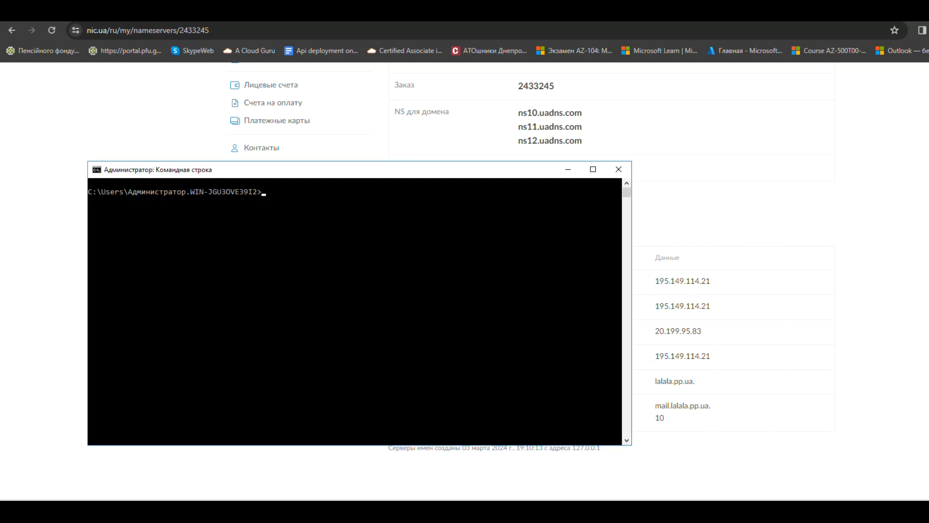
text(cls)
key(BackSpace)
key(BackSpace)
key(BackSpace)
text(ping web.lalala.pp.ua)
key(Return)
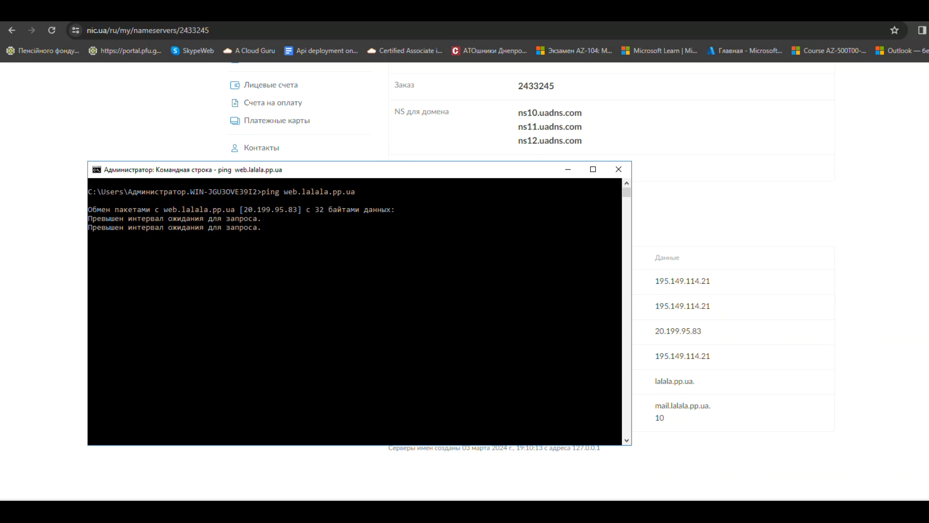
key(ctrl+c)
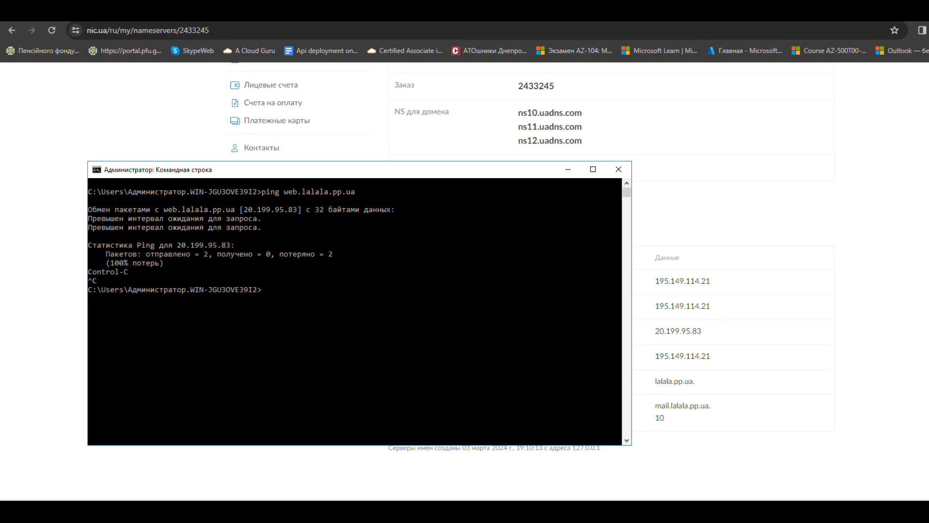
Step: Copy the host name web.lalala.pp.ua from the ping command and open it in a new Chrome tab
drag(358, 192, 283, 191)
key(ctrl+c)
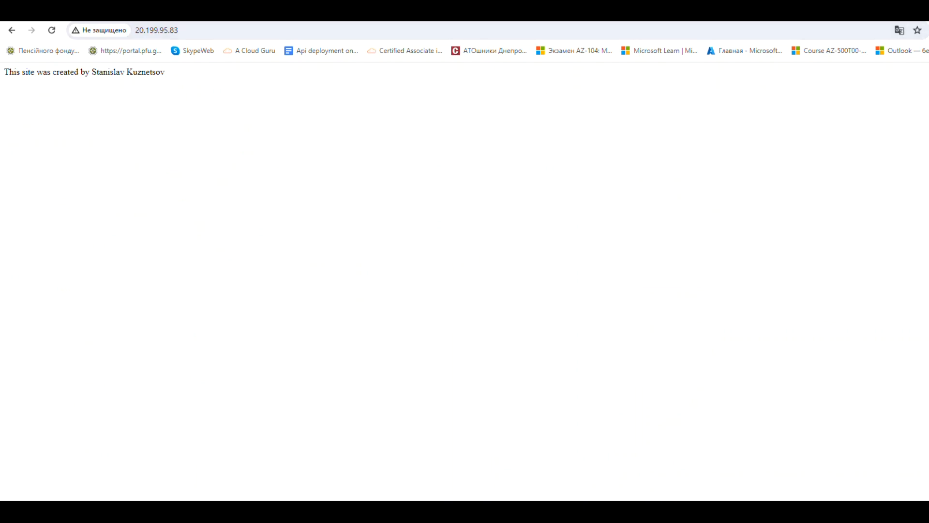
key(ctrl+t)
click(194, 30)
key(ctrl+v)
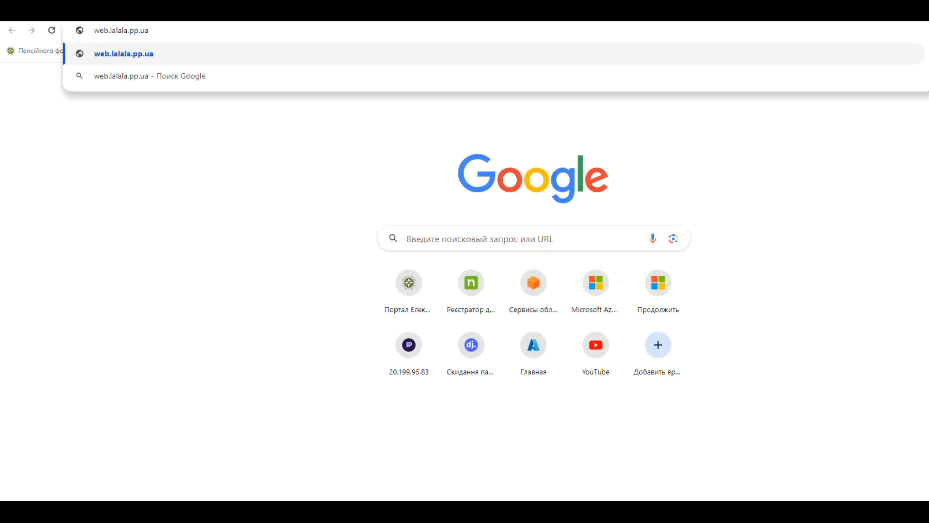
key(Return)
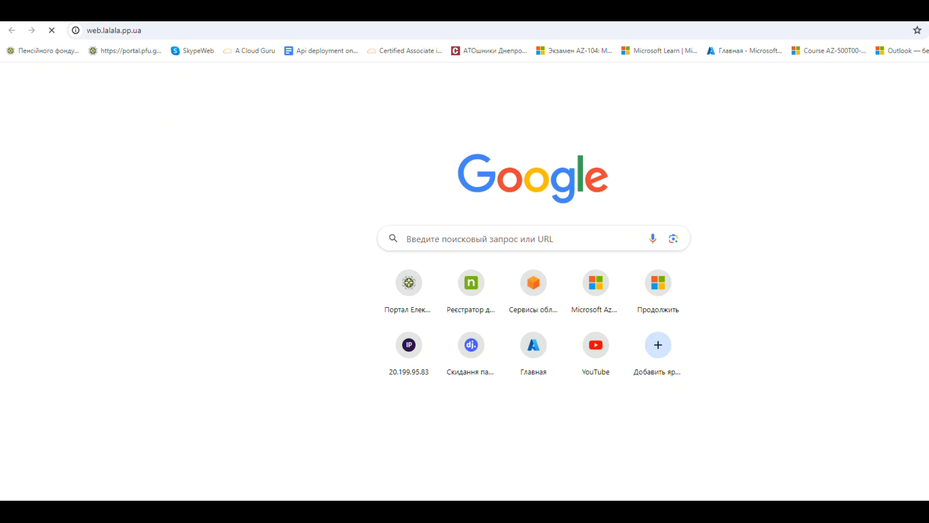
Step: Reload web.lalala.pp.ua and examine the page text and address to verify which site it serves
drag(165, 72, 14, 72)
drag(191, 30, 140, 30)
key(Return)
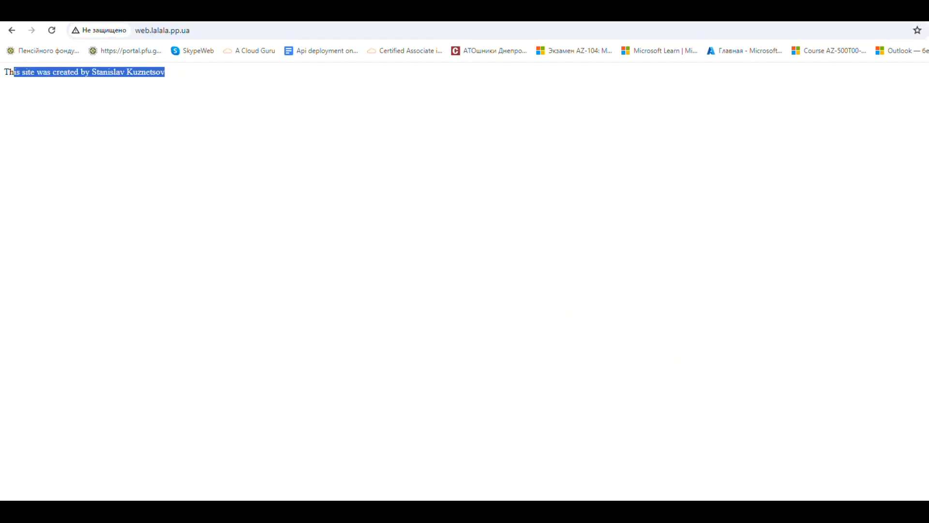
click(89, 73)
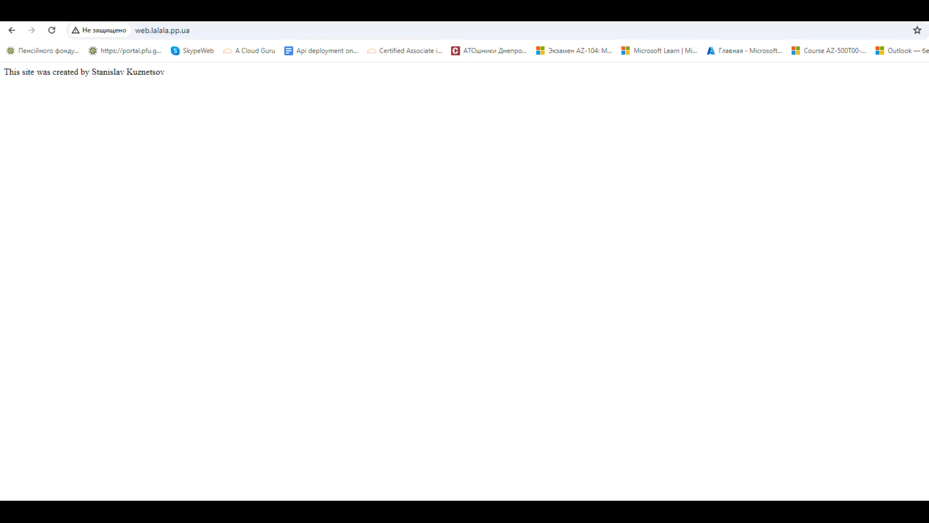
drag(4, 72, 165, 72)
click(167, 73)
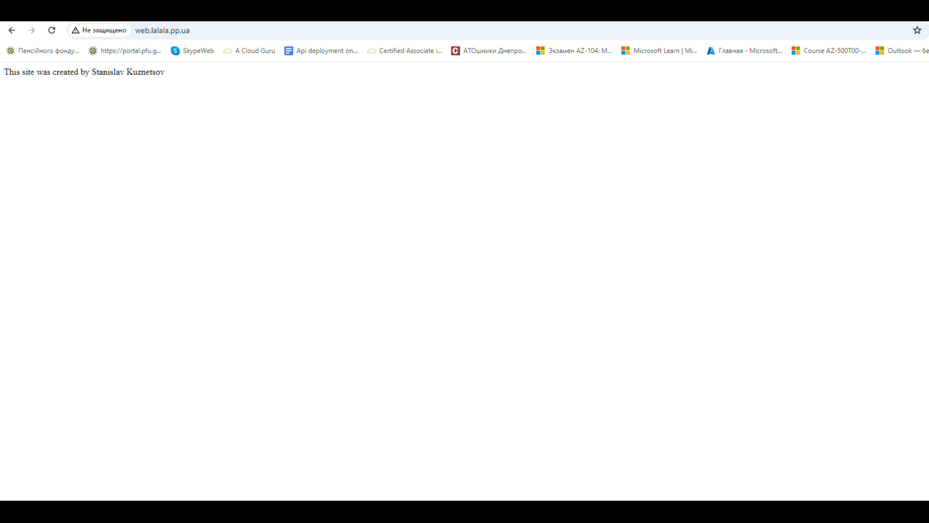